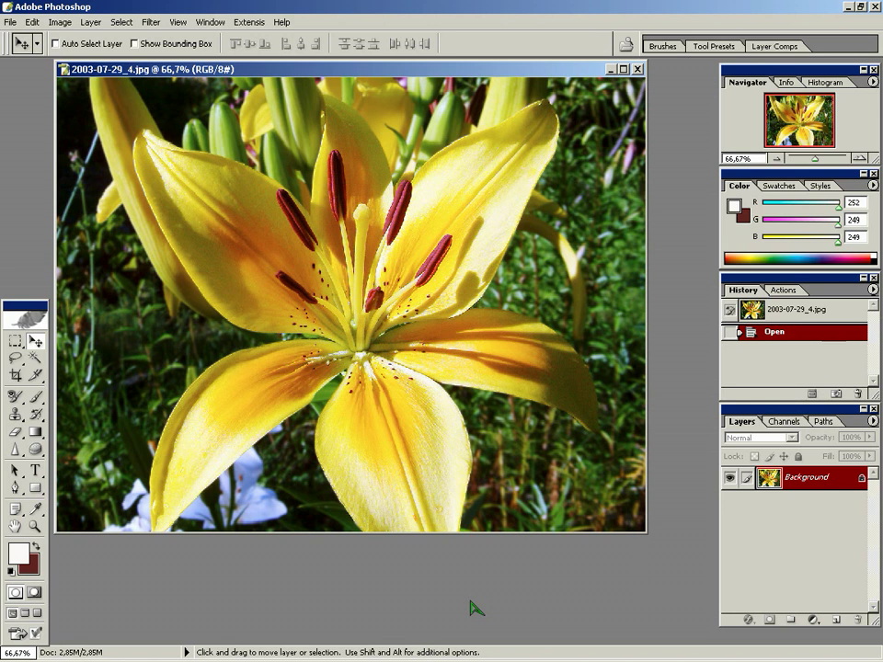
- Duplicate the Background layer and desaturate the copy
left_click_drag(777, 482, 838, 625)
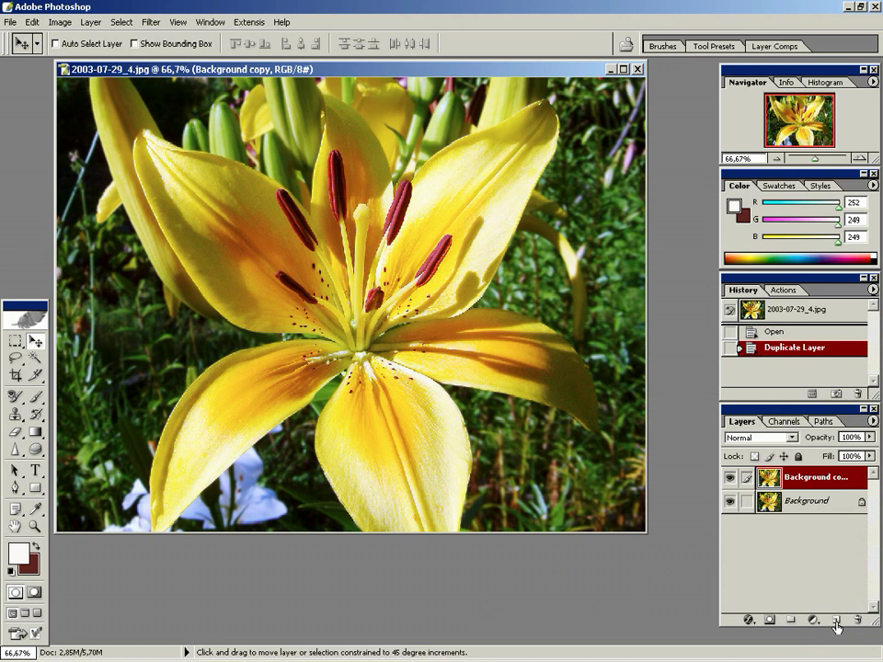
key("ctrl+shift+u")
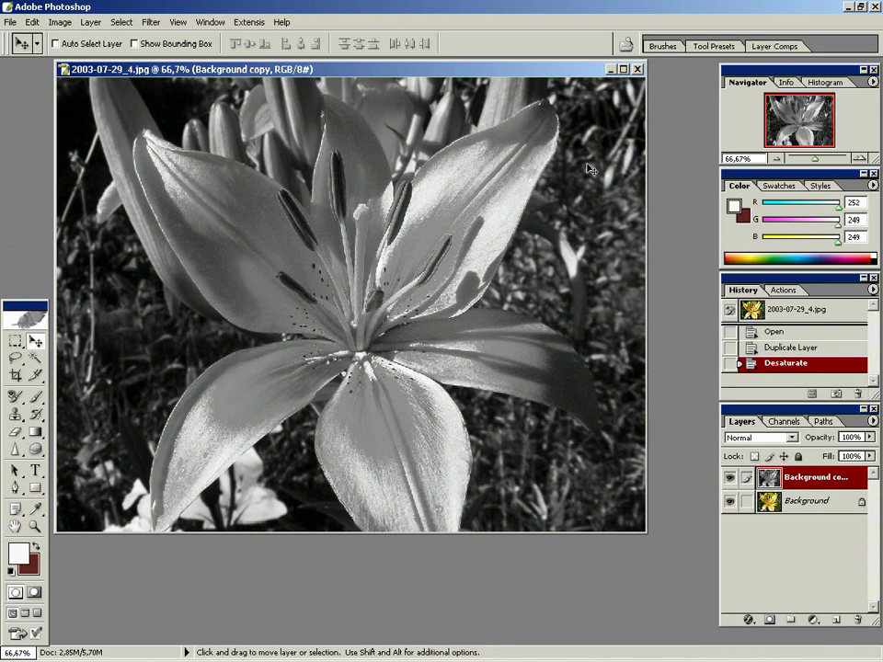
- Apply the Glowing Edges filter to the desaturated layer with edge width 1, edge brightness 11 and smoothness 5
left_click(147, 21)
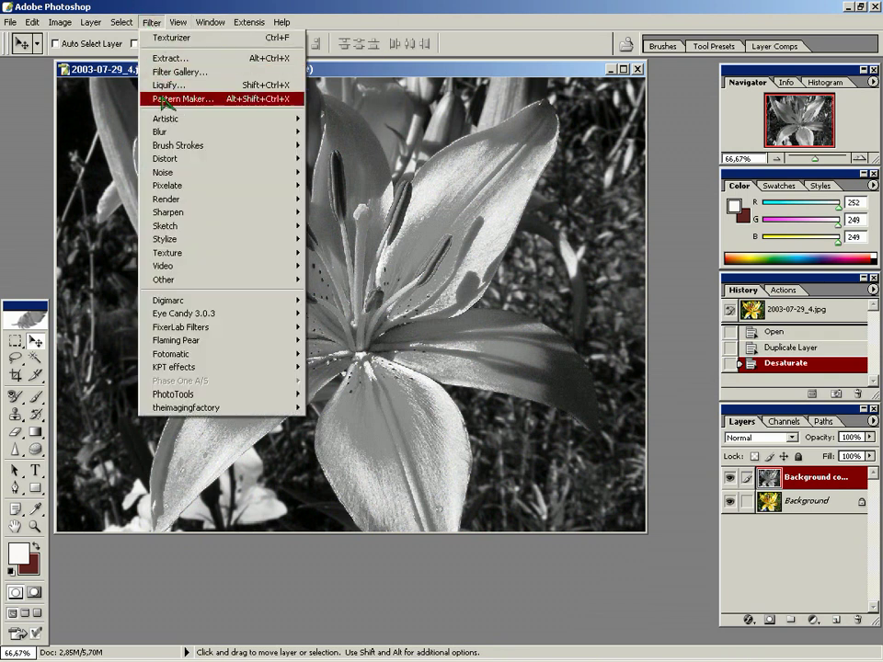
mouse_move(190, 245)
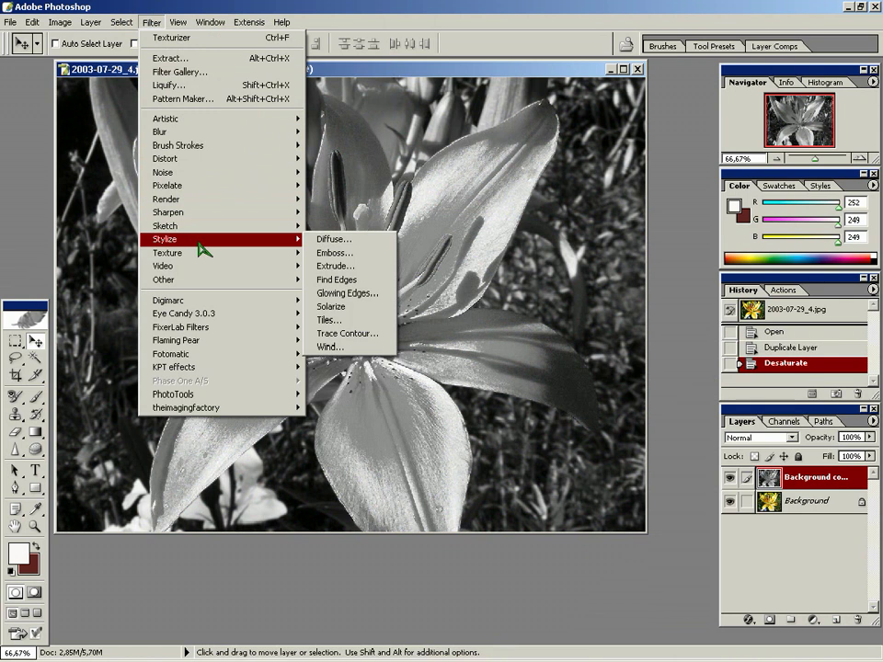
left_click(342, 294)
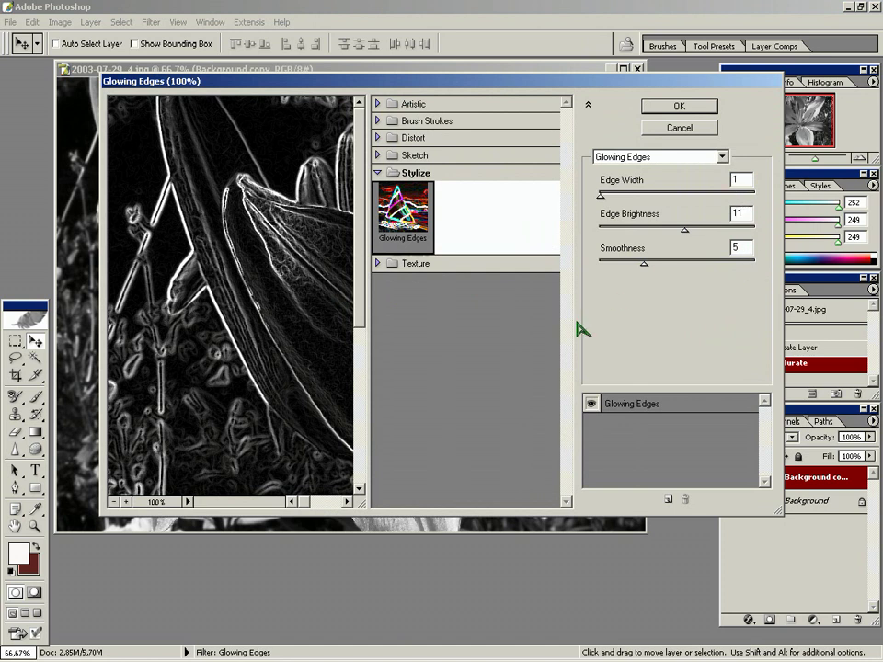
left_click(113, 502)
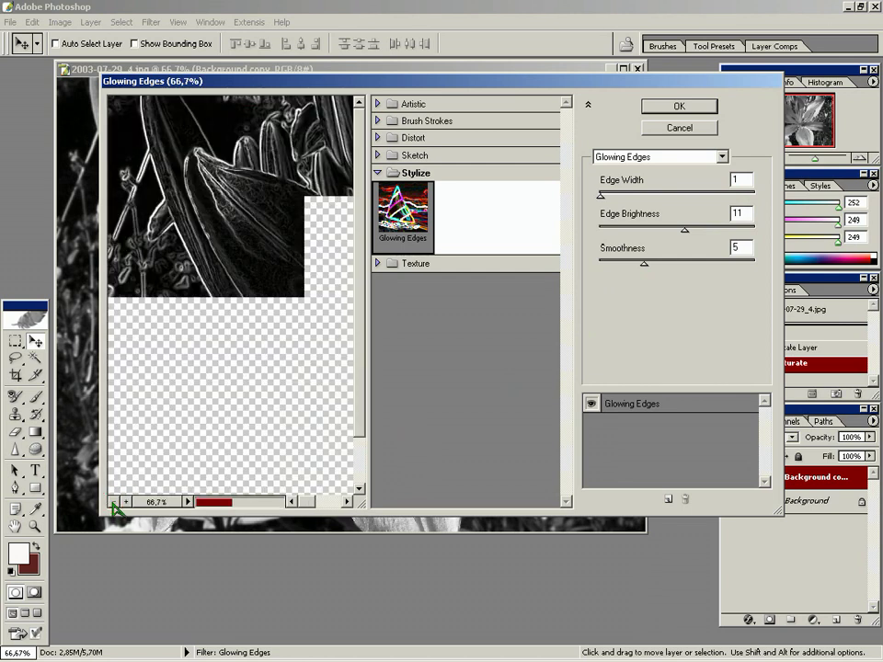
left_click(114, 501)
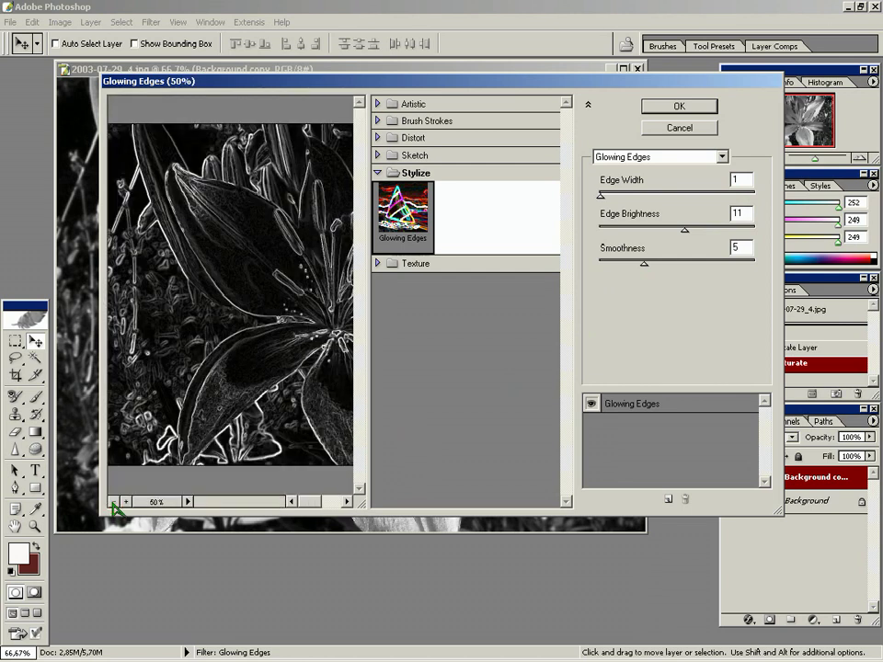
left_click(113, 501)
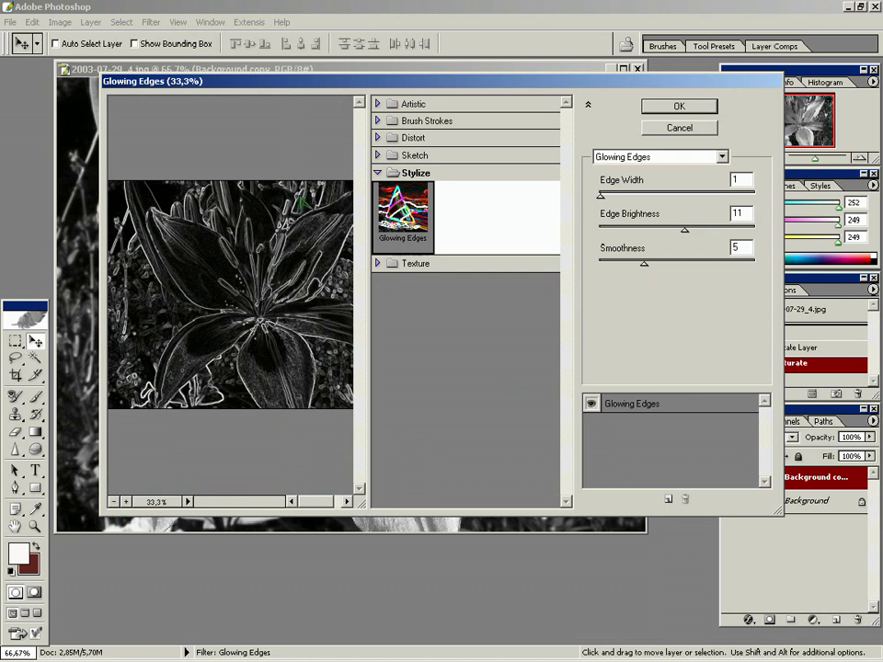
left_click(679, 107)
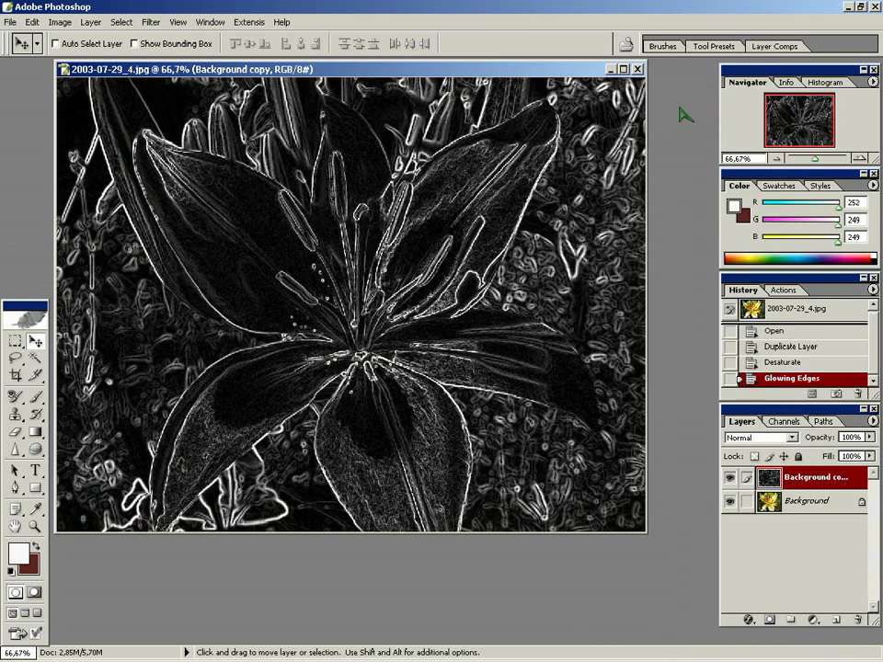
- Brighten the glowing edges with a Levels adjustment, setting the white input level to 116
key("ctrl+l")
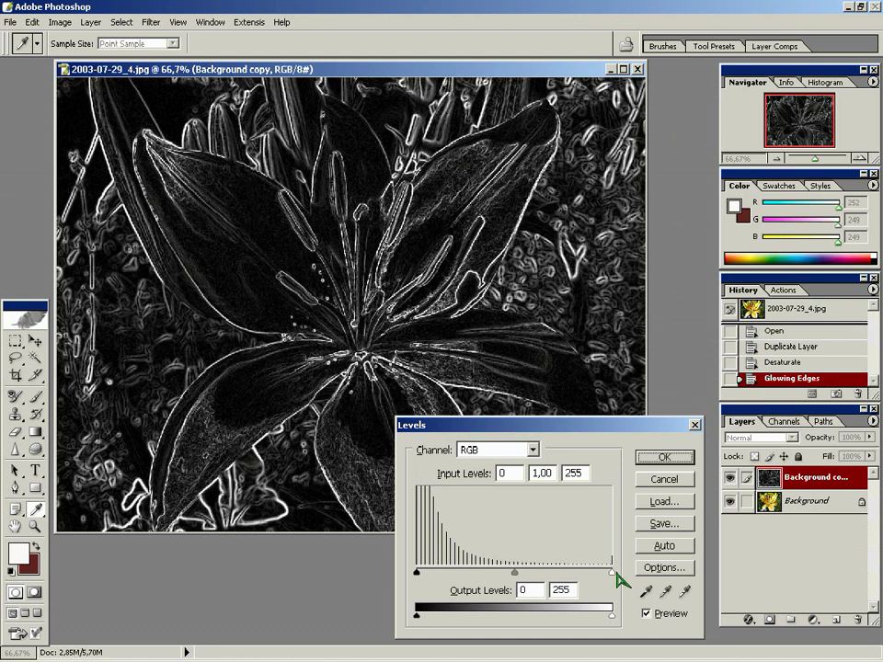
left_click_drag(614, 573, 506, 574)
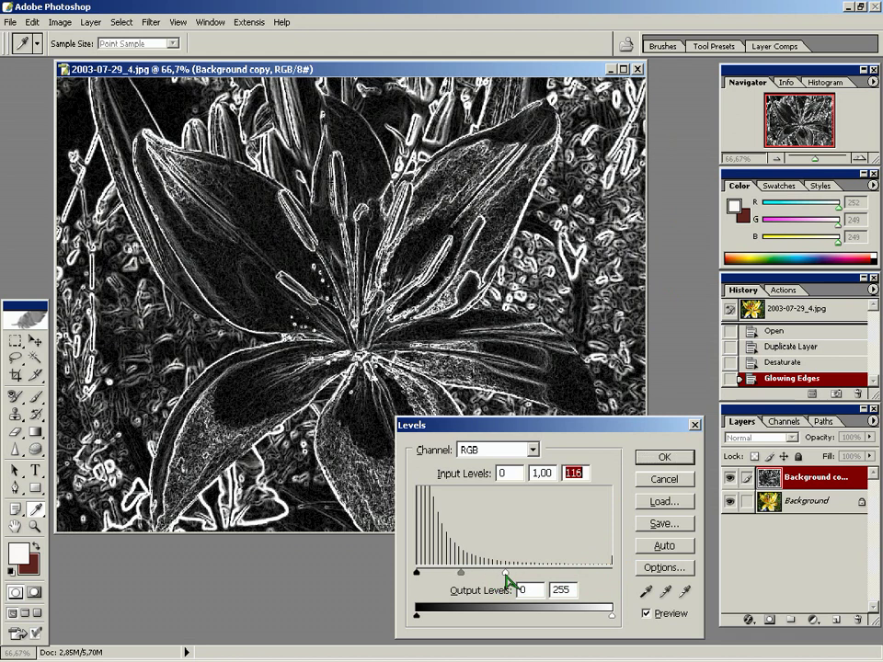
left_click(668, 460)
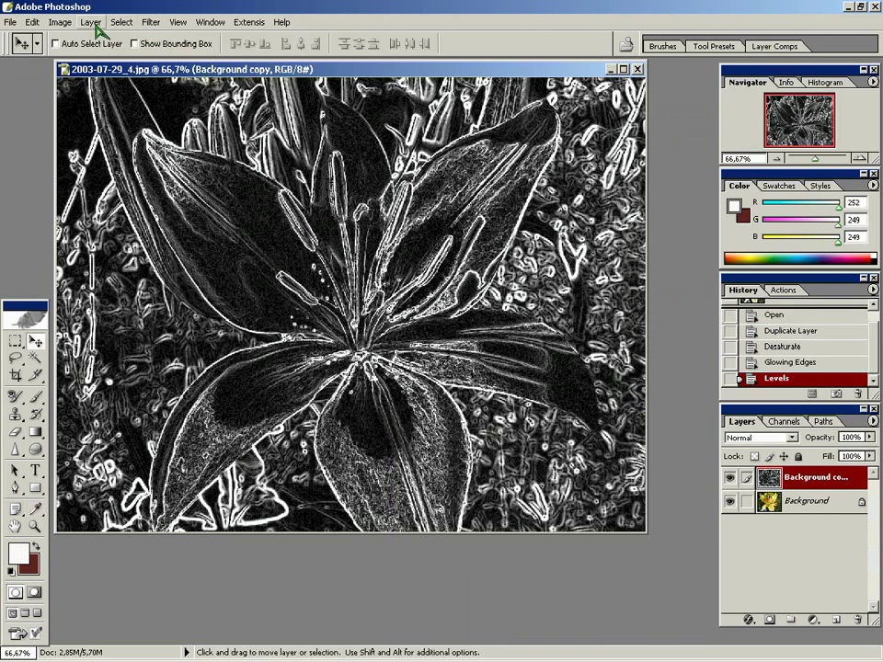
- Invert the edge layer to get dark outlines on a light background
left_click(57, 22)
mouse_move(62, 68)
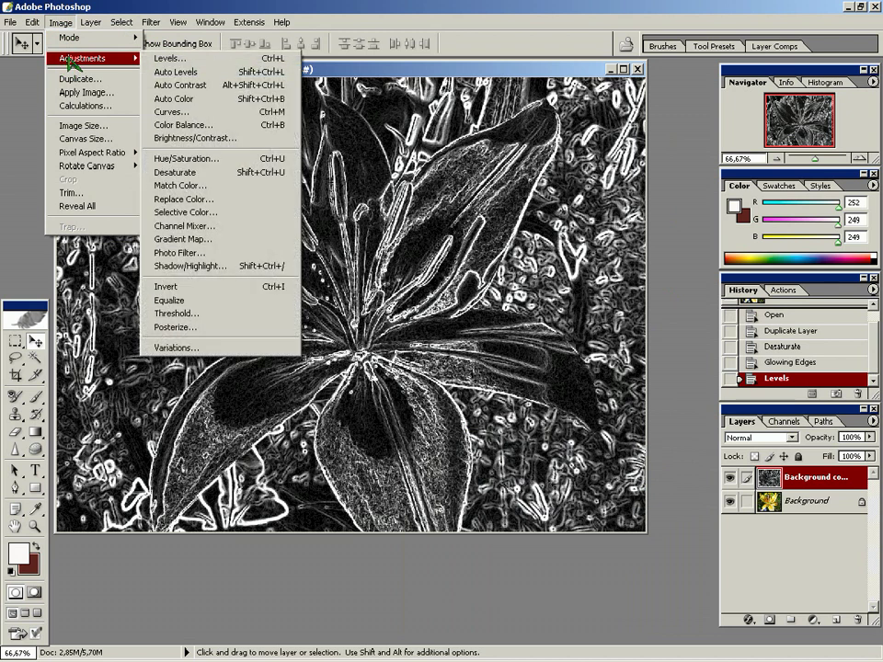
left_click(206, 292)
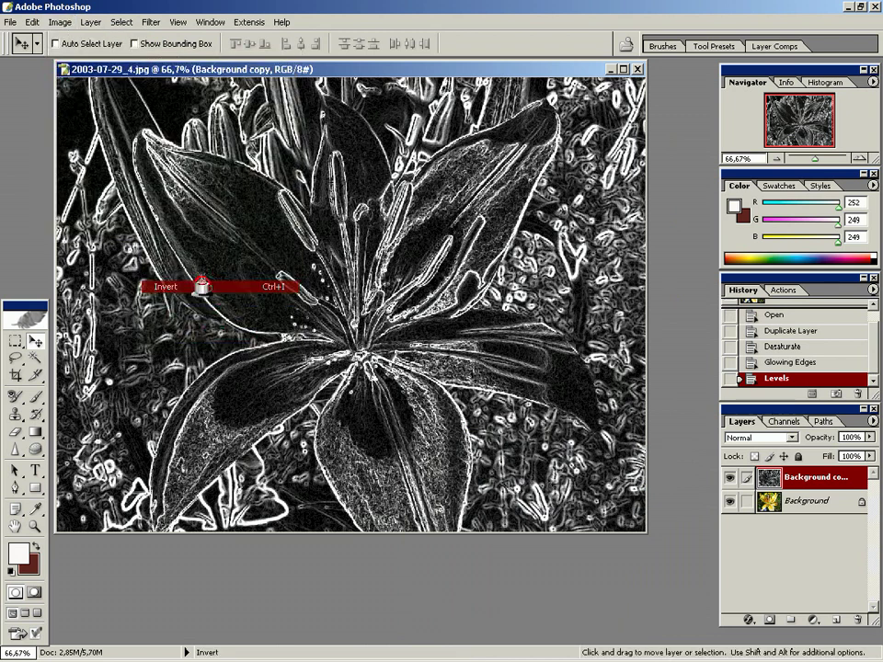
- Apply the Cutout filter to the inverted layer with 7 levels, edge simplicity 3 and edge fidelity 3
left_click(151, 23)
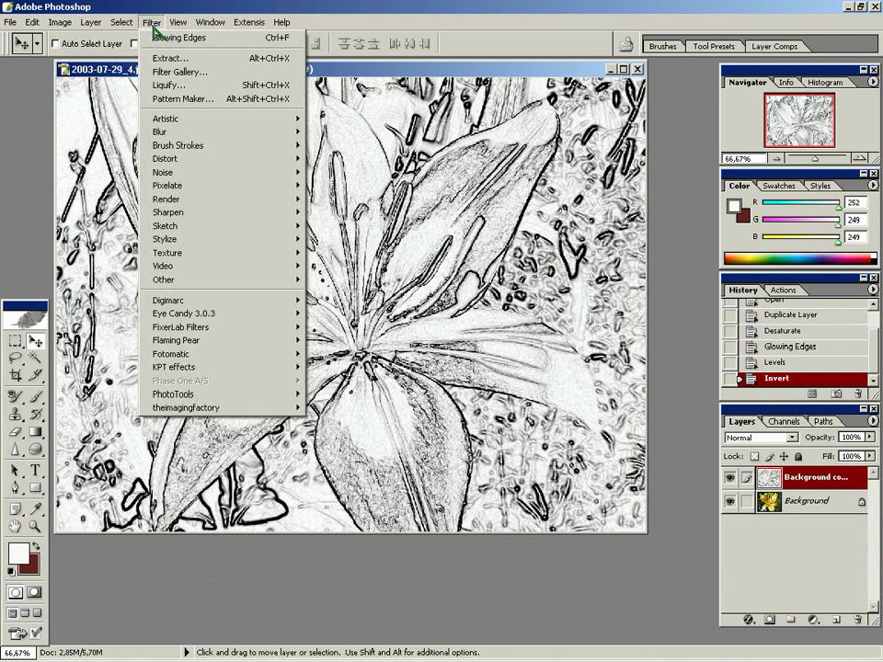
mouse_move(177, 124)
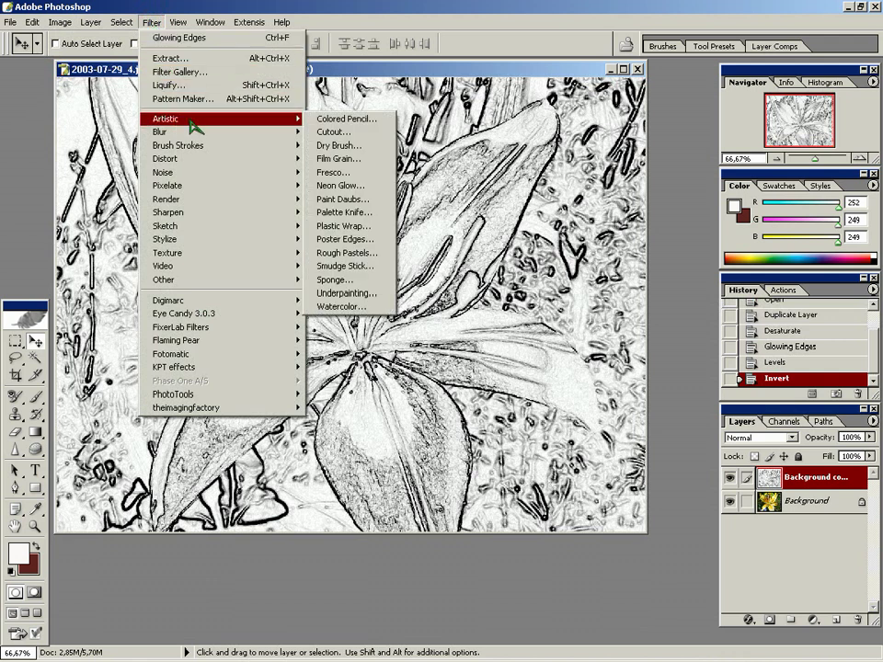
left_click(338, 136)
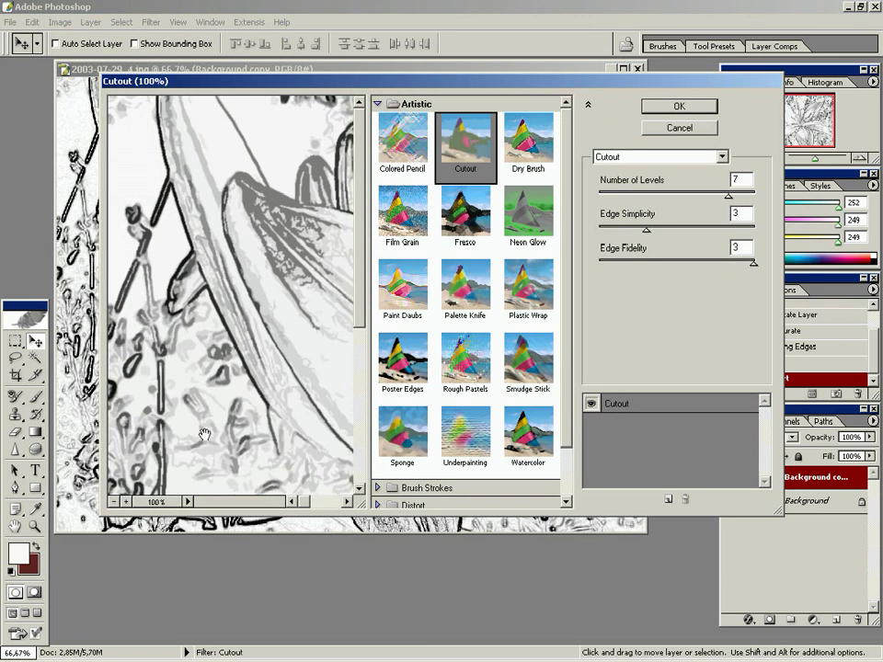
left_click(113, 503)
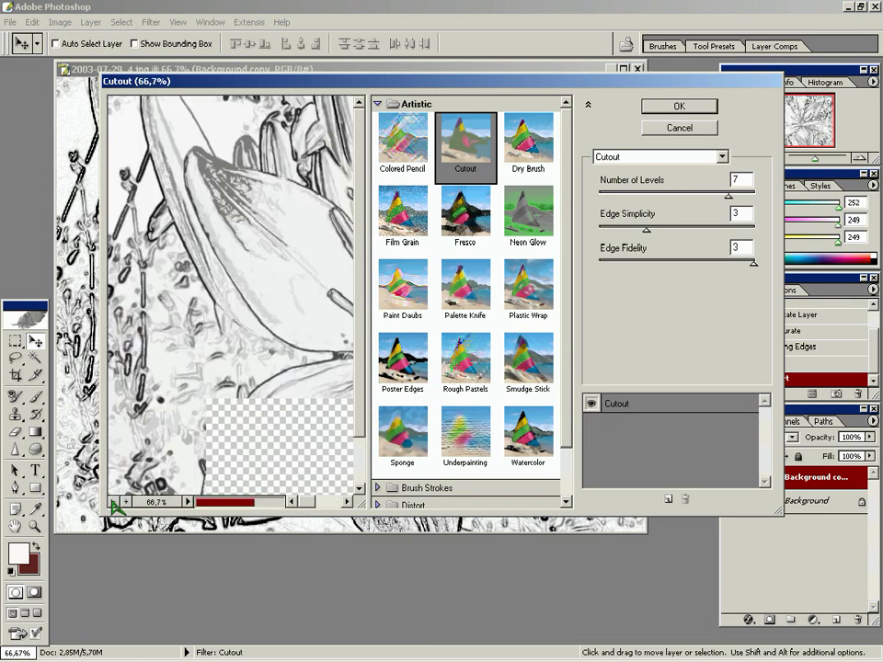
left_click(113, 502)
left_click(113, 502)
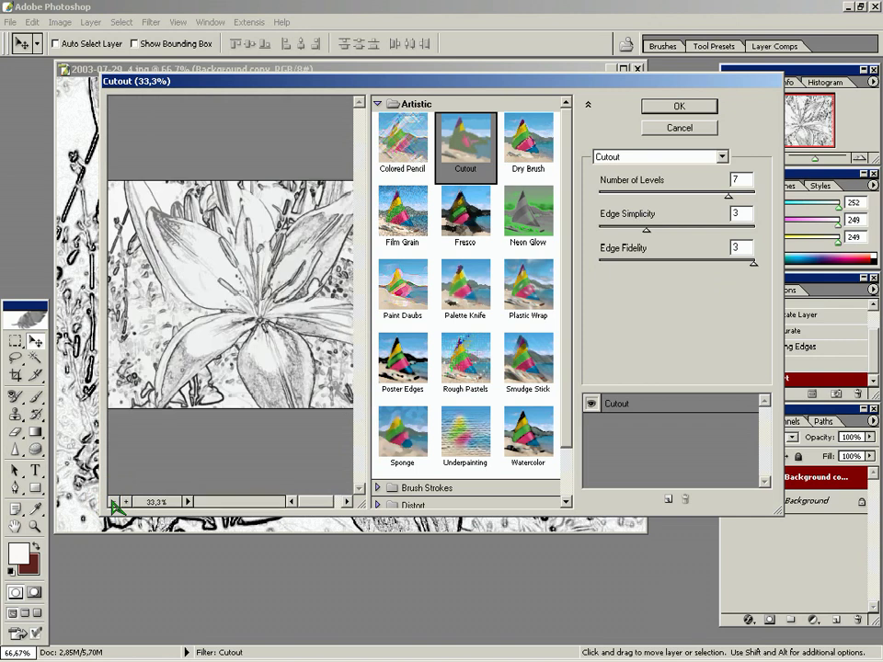
left_click(679, 106)
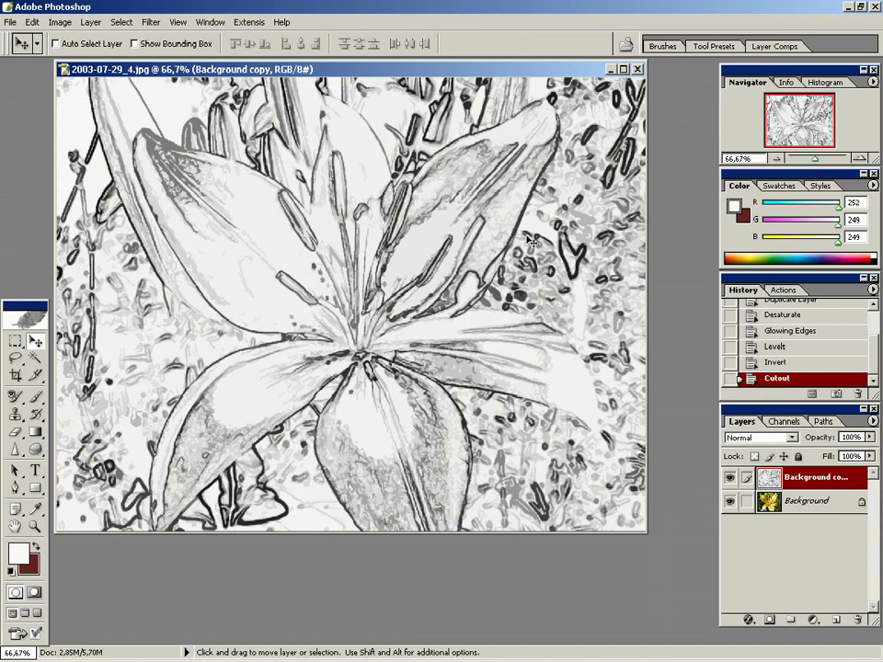
- Adjust the sketch layer's Levels, setting the black input level to 85 and the black output level to 50
key("ctrl+l")
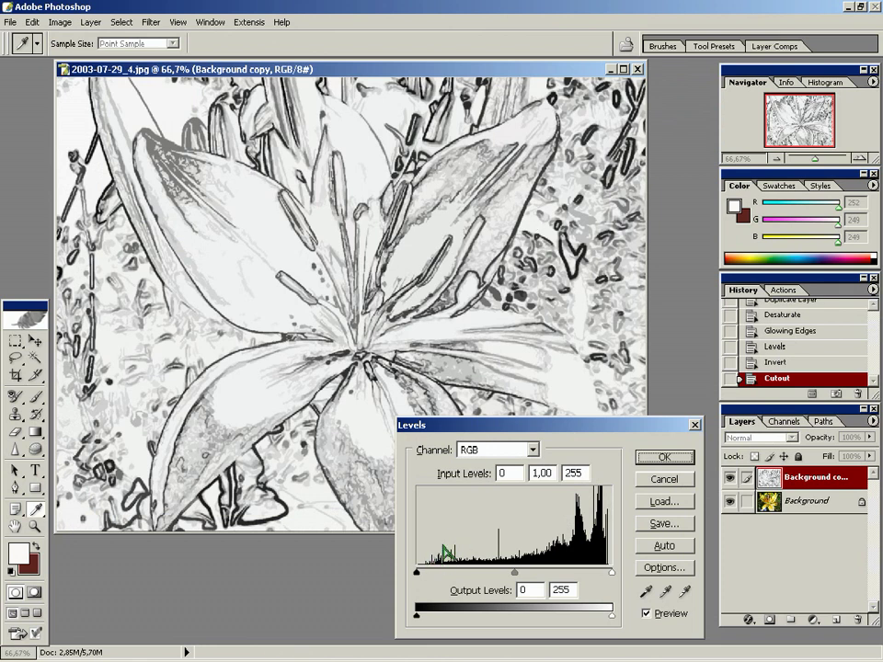
left_click_drag(418, 573, 482, 576)
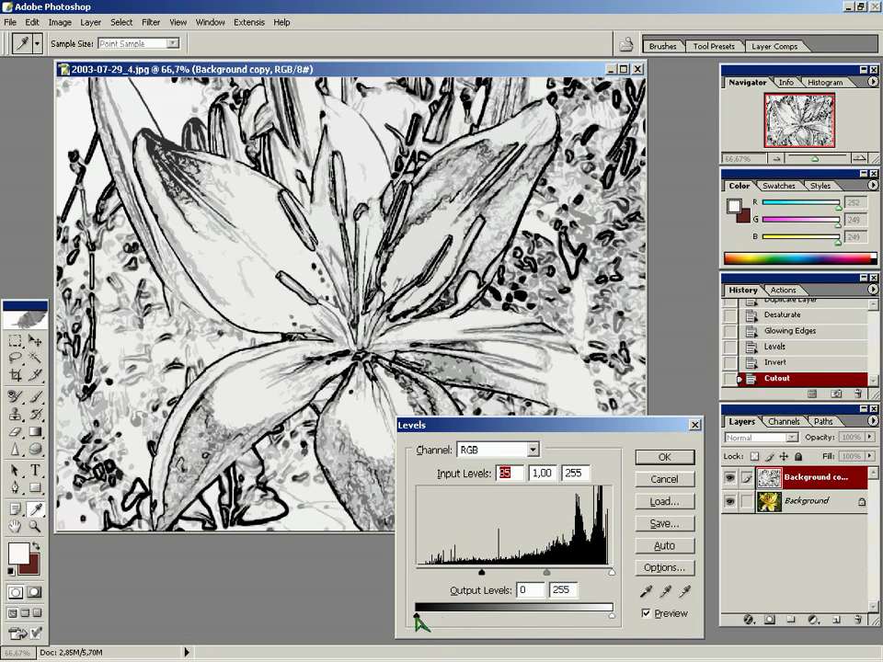
left_click_drag(417, 618, 462, 622)
left_click_drag(459, 627, 454, 626)
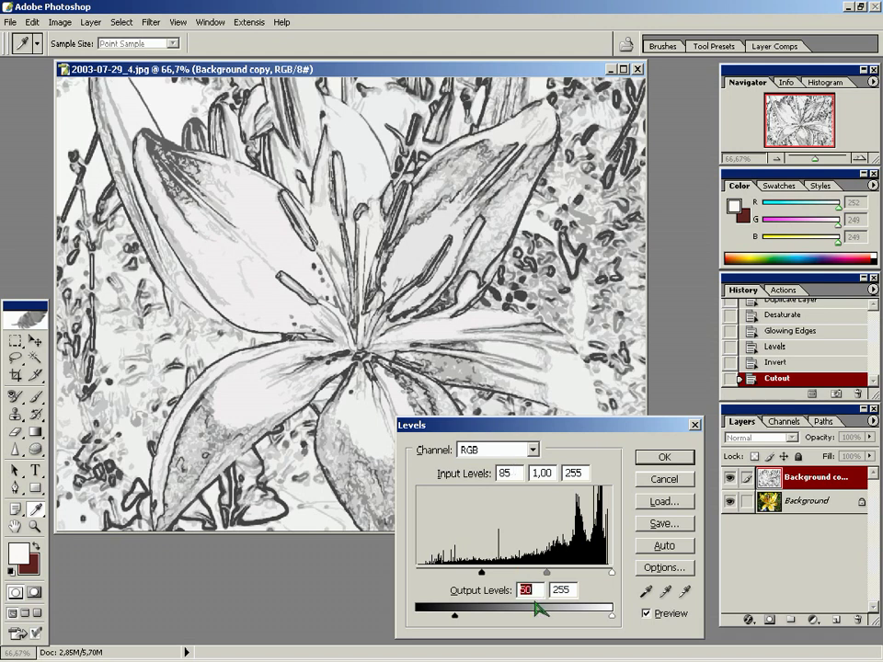
left_click(659, 457)
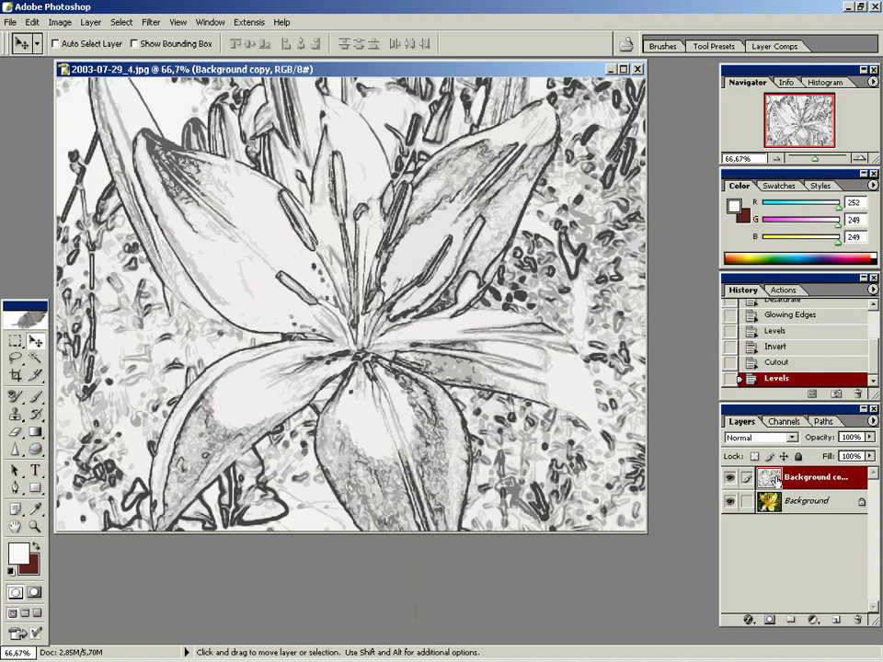
- Duplicate the sketch layer and apply a Gaussian Blur with a 5.0-pixel radius to the new copy
left_click_drag(777, 481, 837, 626)
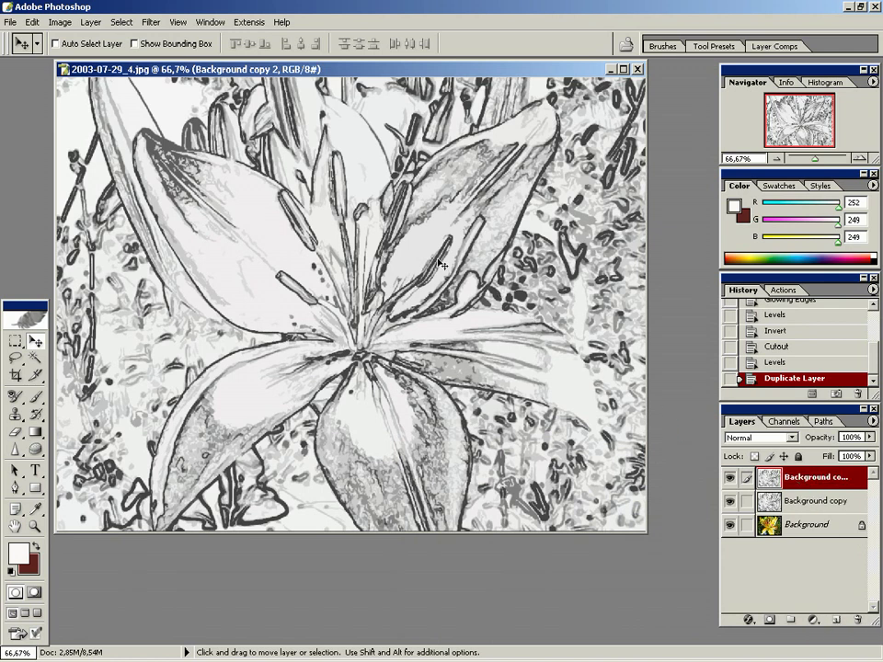
left_click(147, 23)
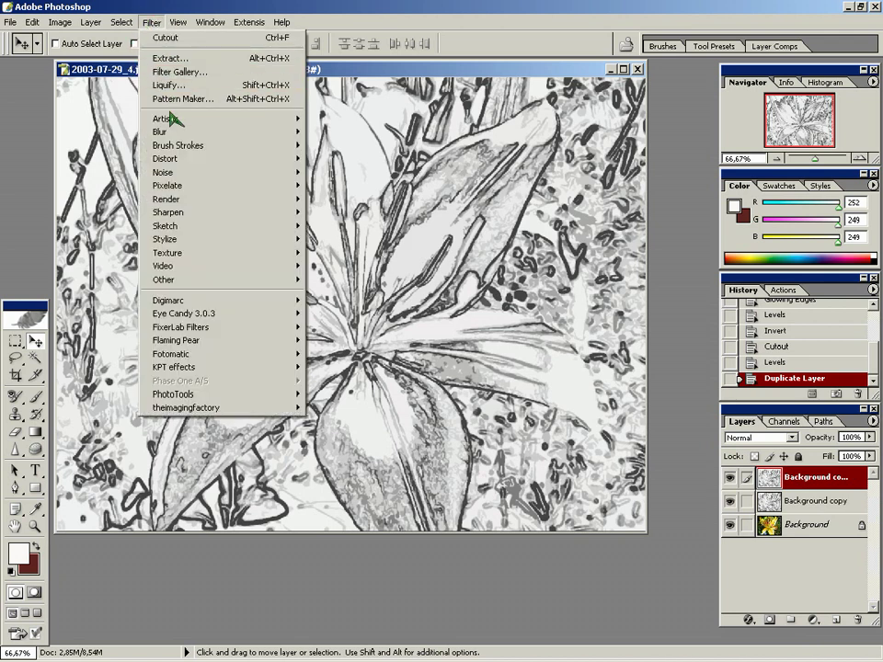
mouse_move(223, 134)
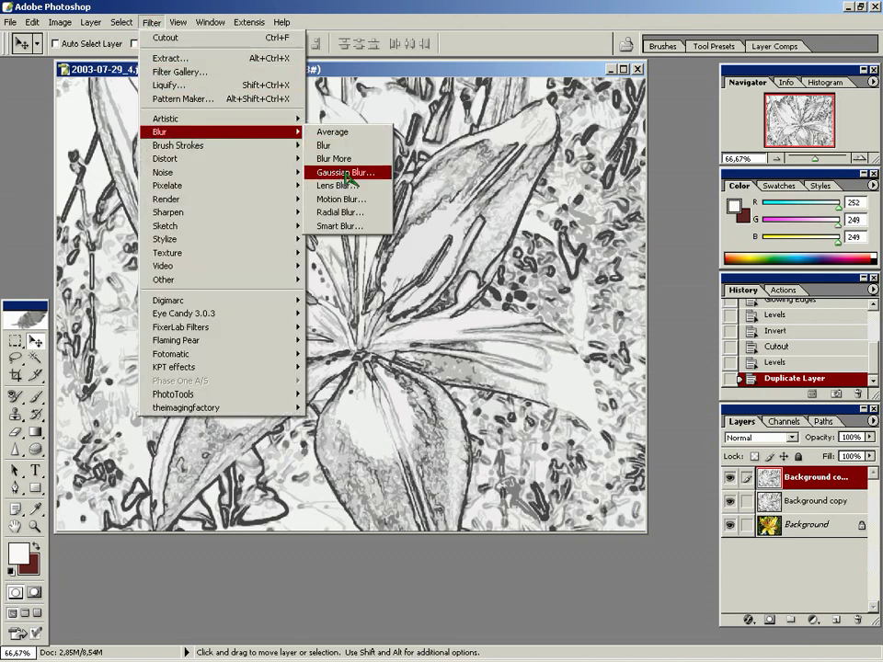
left_click(348, 174)
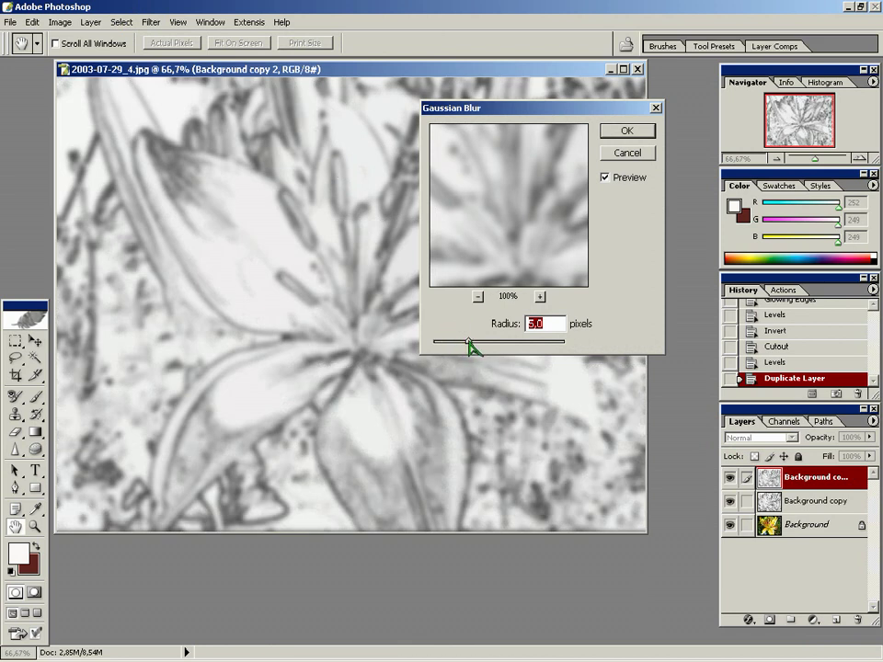
left_click_drag(468, 342, 467, 343)
key("Return")
key("v")
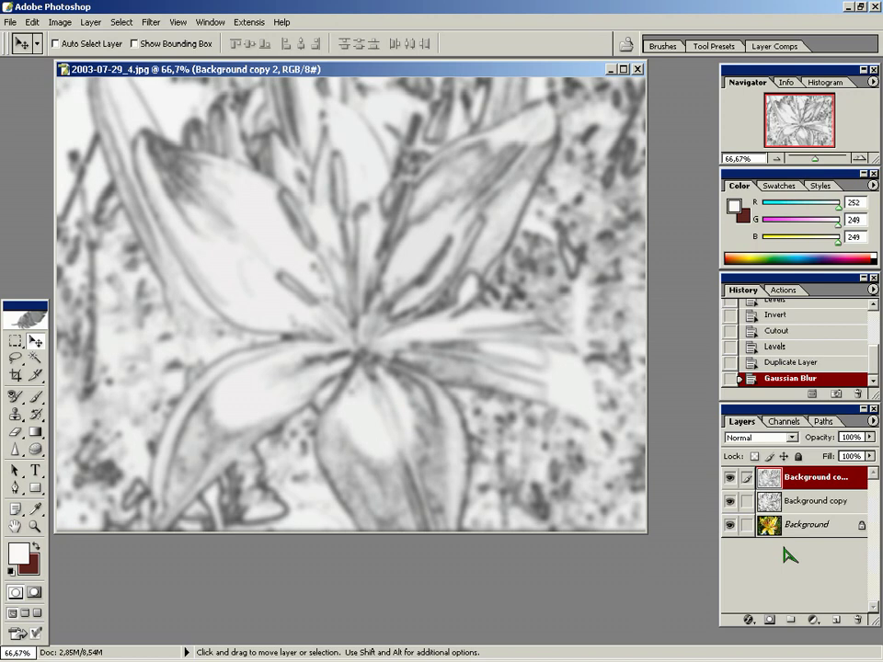
- Set the blurred layer's blending mode to Screen and its opacity to 50%
left_click(793, 438)
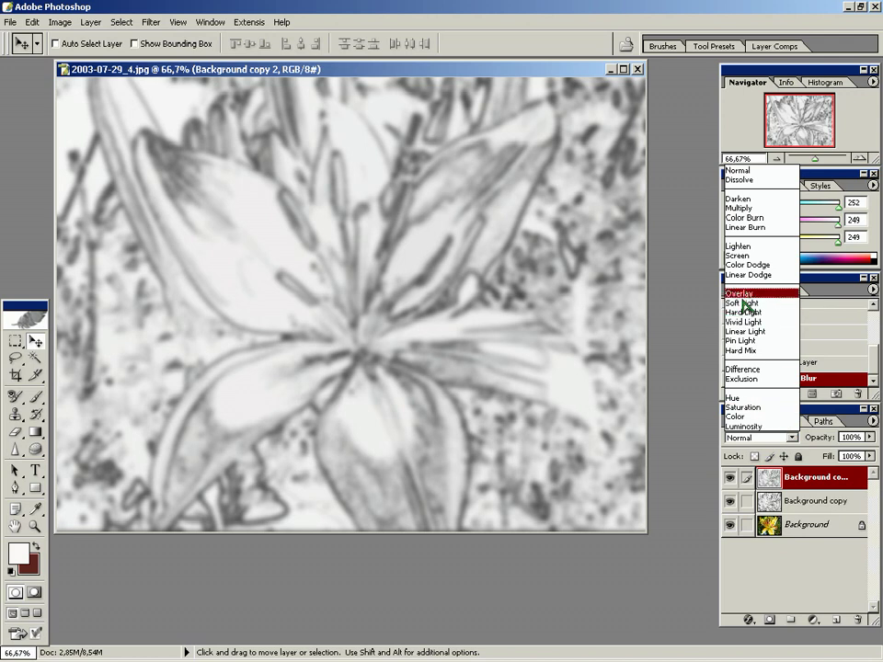
left_click(739, 256)
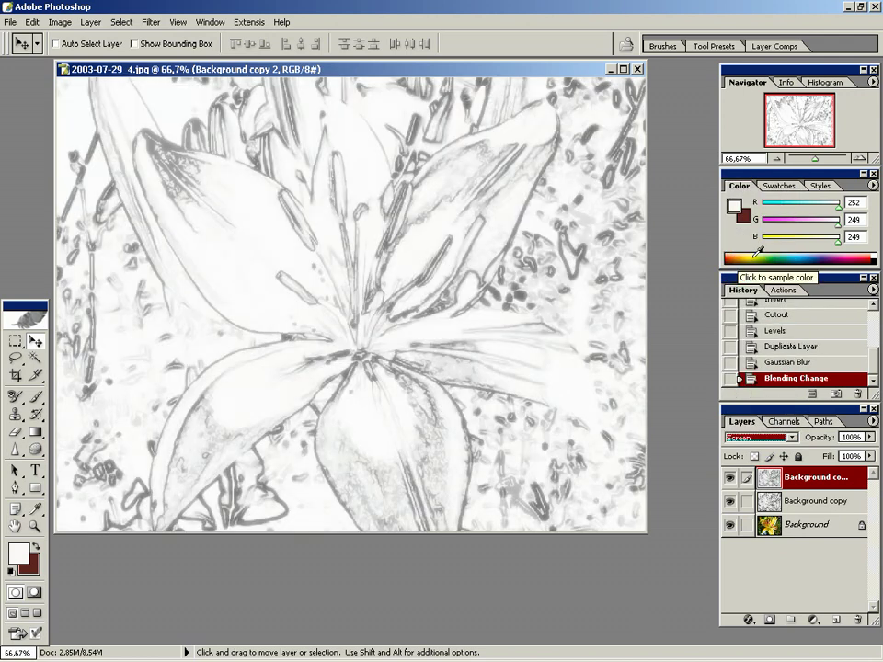
left_click(869, 438)
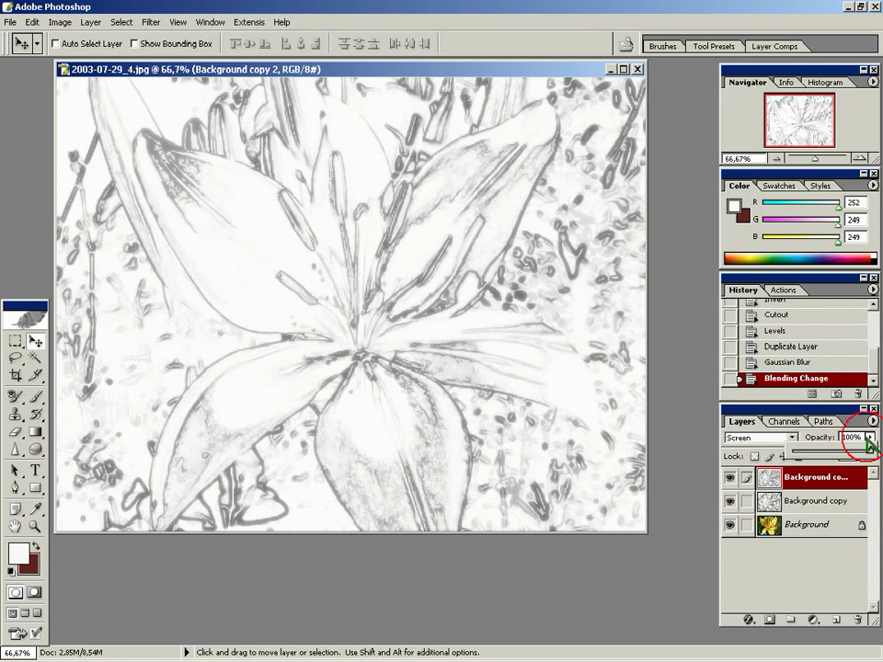
left_click_drag(869, 451, 831, 451)
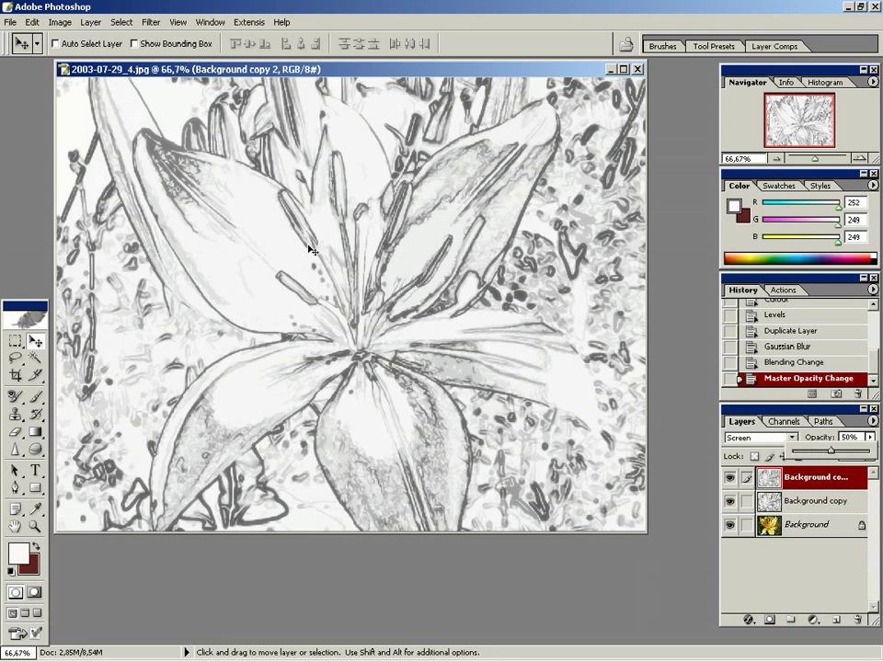
key("Return")
- Clip the blurred layer to the sketch layer beneath it with a clipping mask
left_click(90, 22)
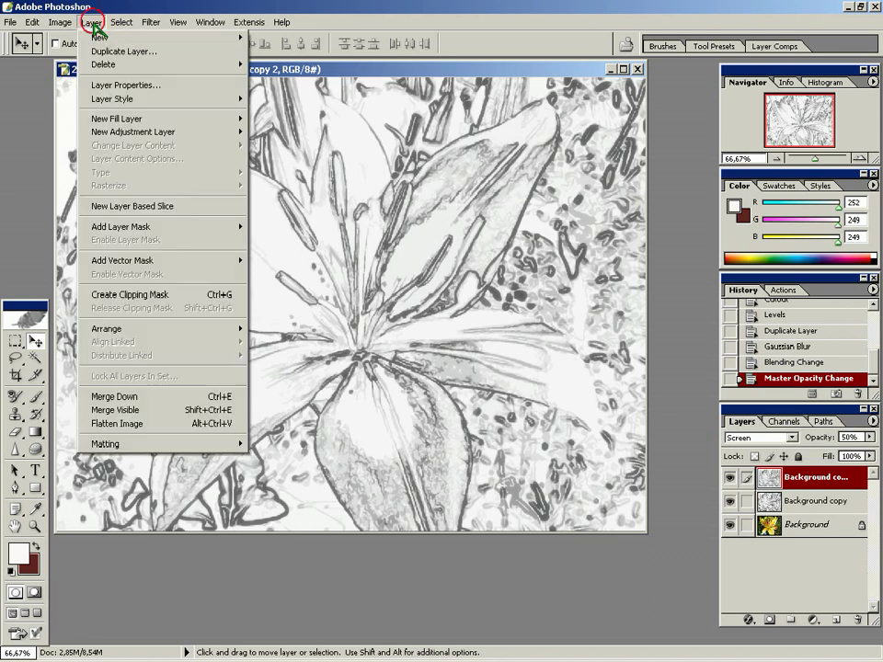
left_click(129, 296)
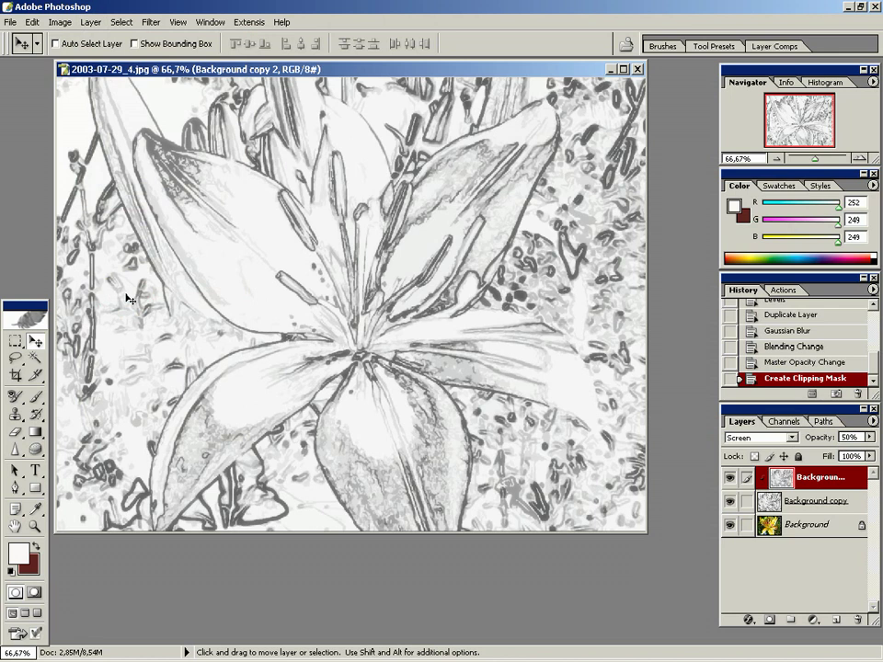
- Set the blending mode of the Background copy sketch layer to Overlay
left_click(808, 505)
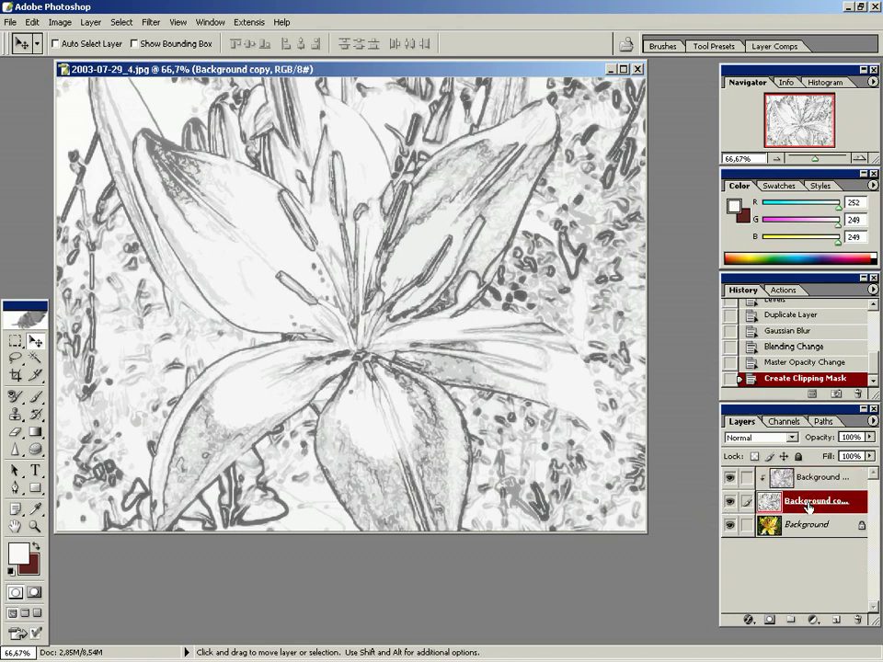
double_click(808, 506)
key("Return")
left_click(791, 438)
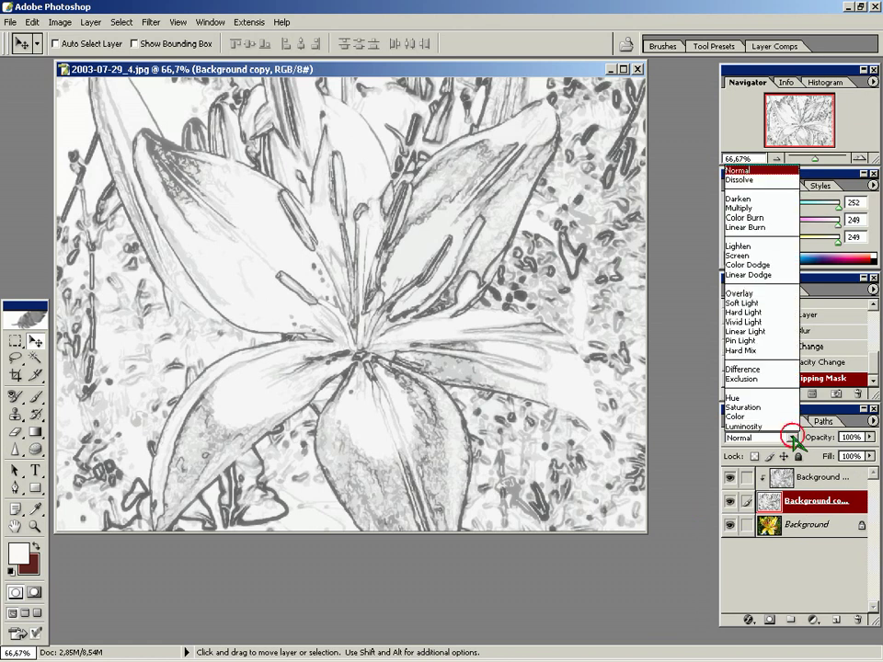
left_click(744, 292)
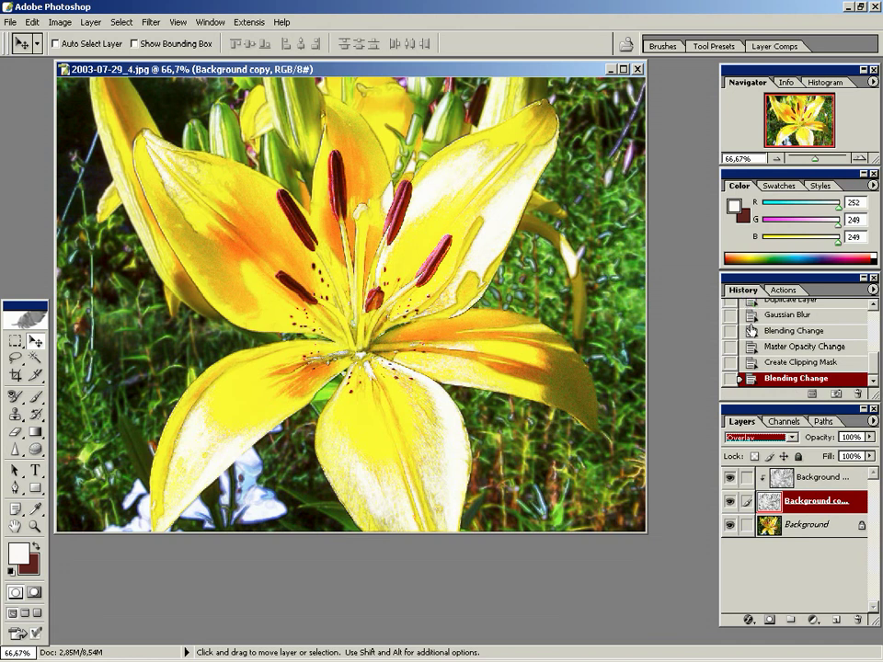
- Apply the Median noise filter with a 26-pixel radius to the original Background layer
left_click(801, 530)
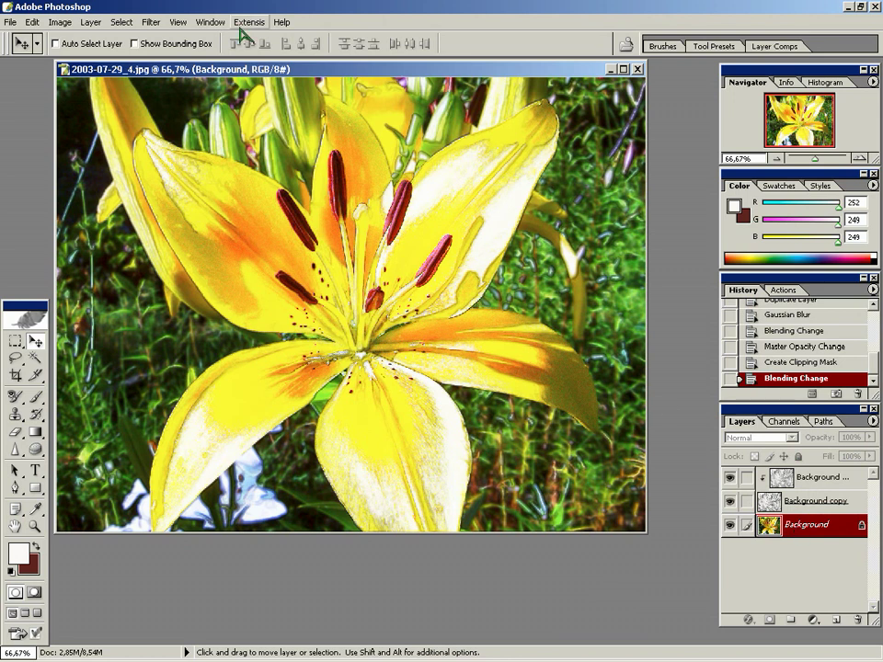
left_click(146, 22)
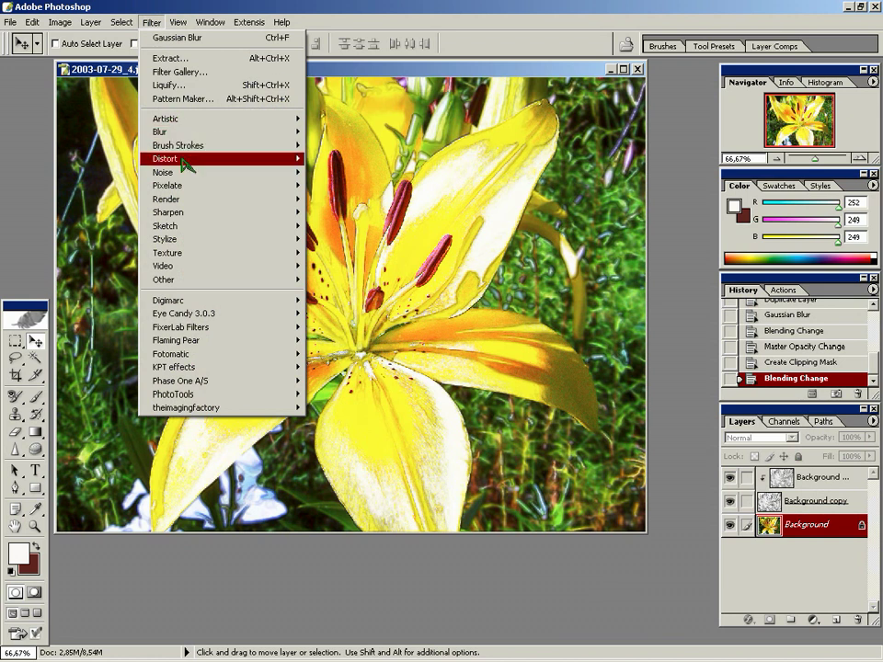
mouse_move(218, 180)
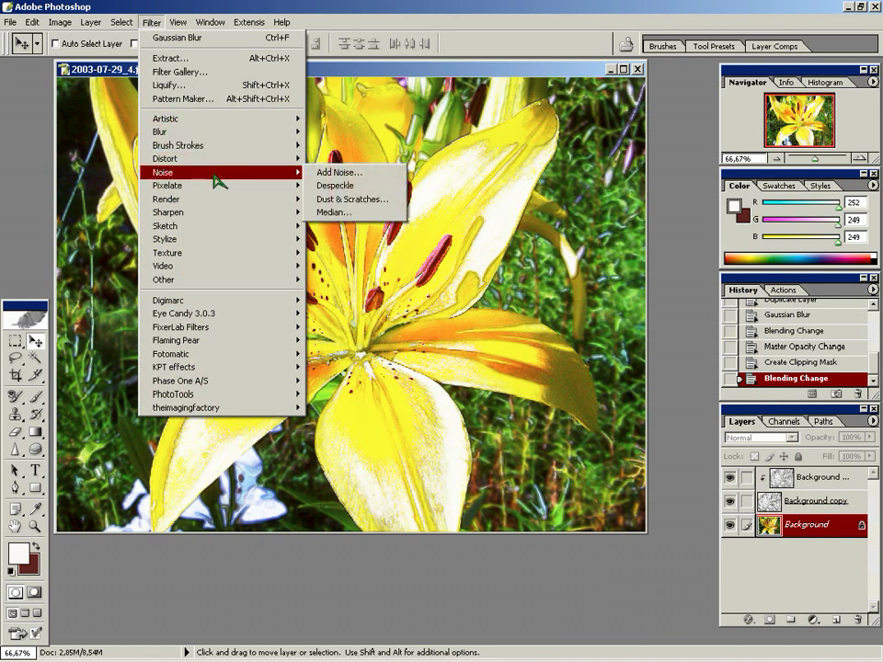
left_click(341, 213)
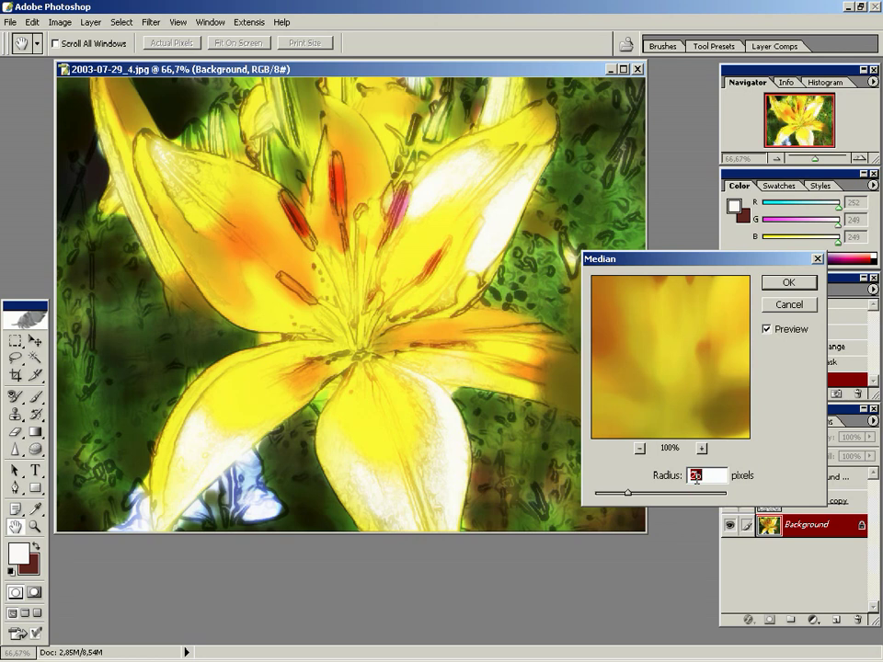
key("Down")
key("Up")
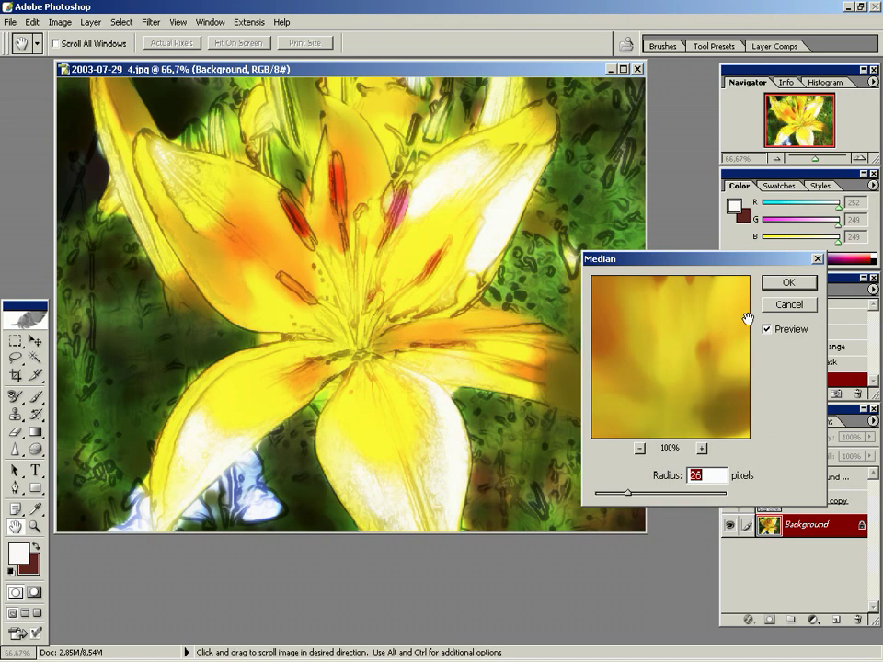
left_click(787, 286)
key("v")
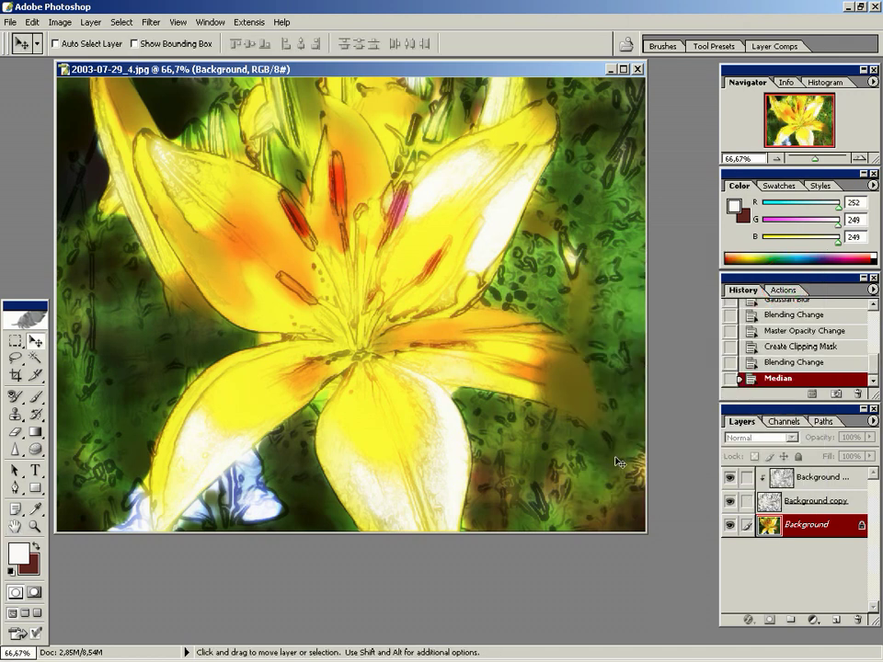